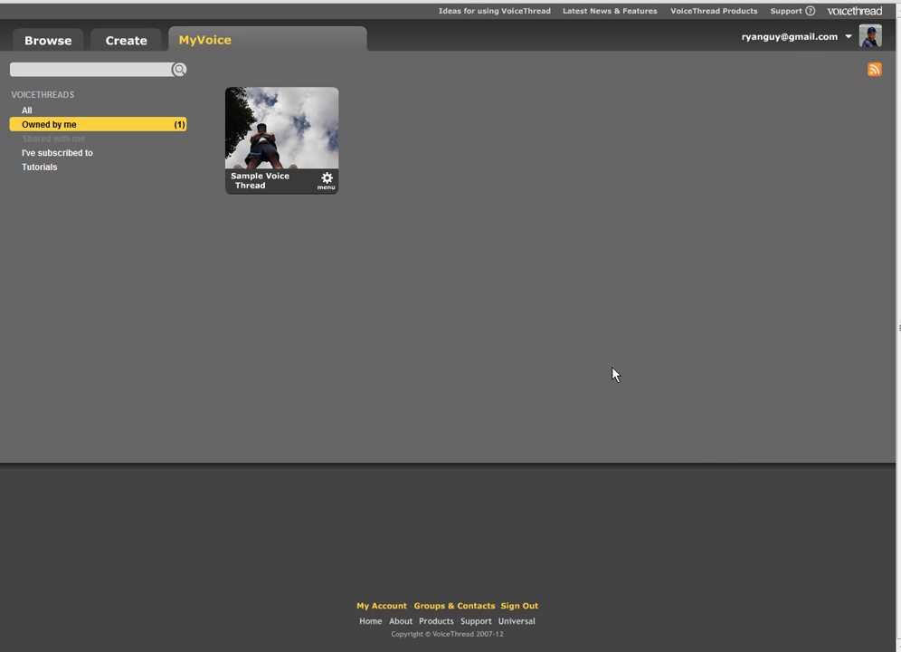
Play the Sample Voice Thread and advance through all ten slides to the Share summary.
click(296, 134)
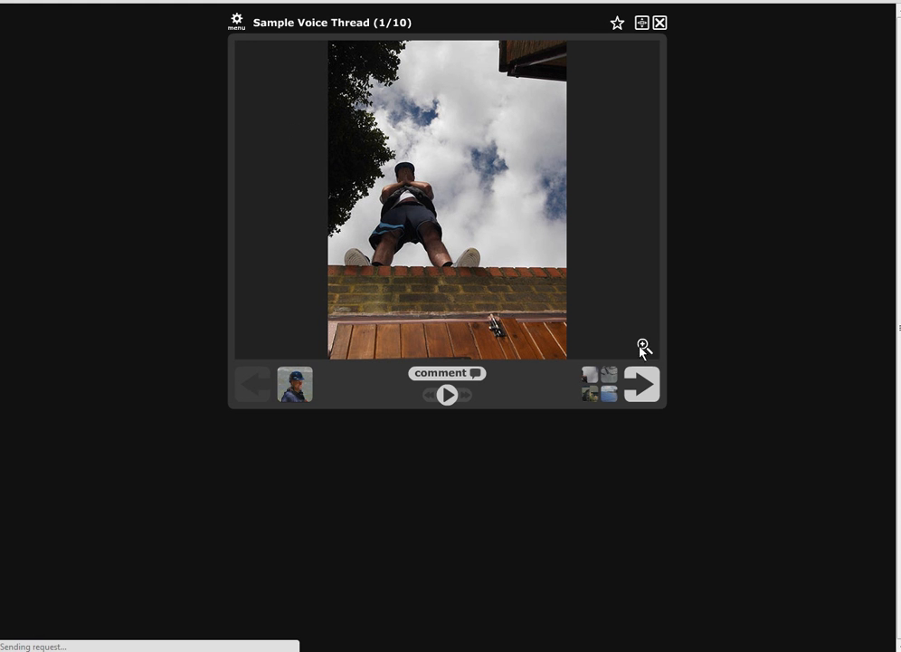
click(641, 384)
click(645, 385)
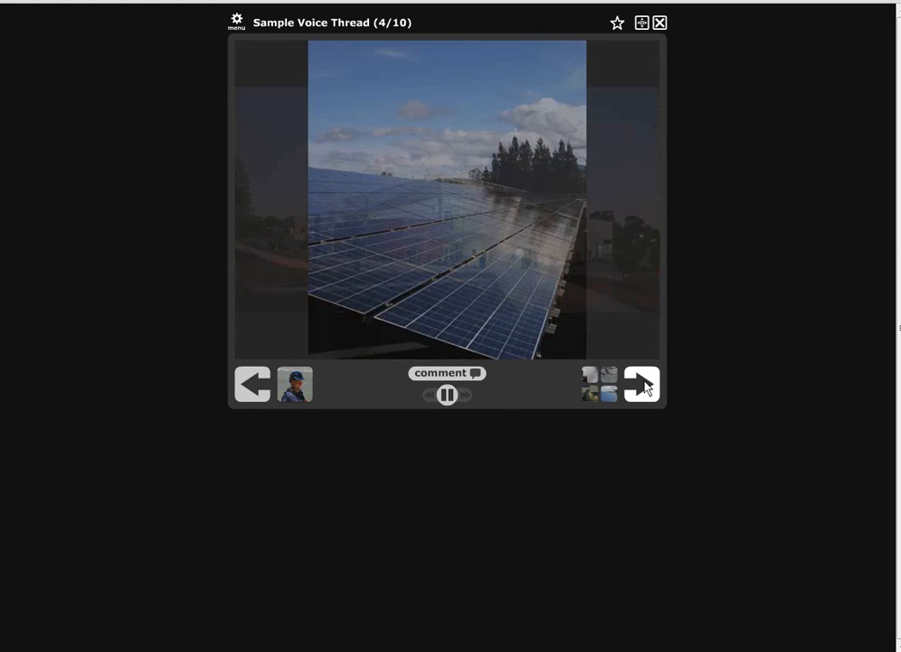
click(645, 385)
click(646, 385)
click(645, 385)
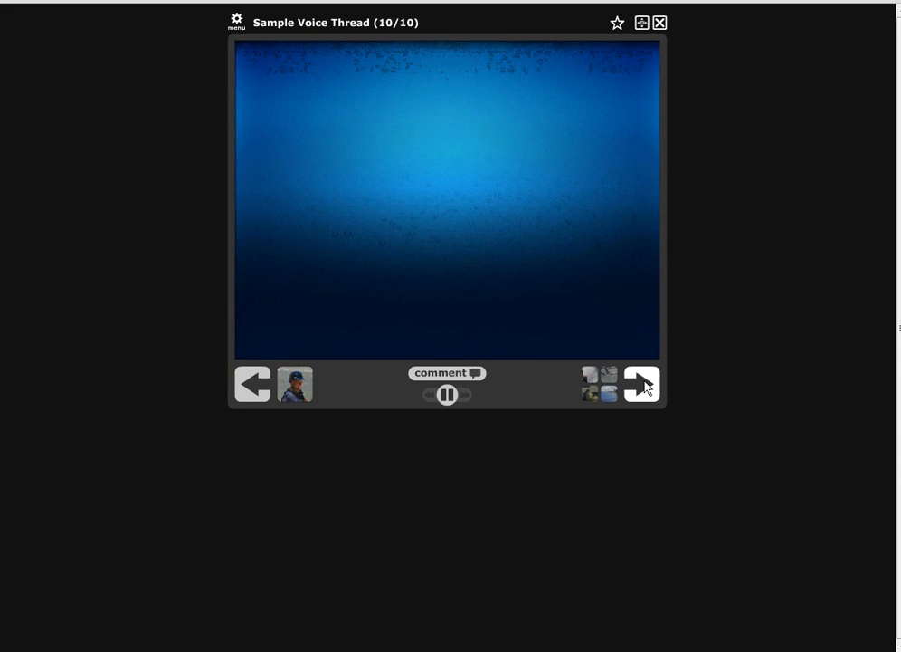
click(645, 385)
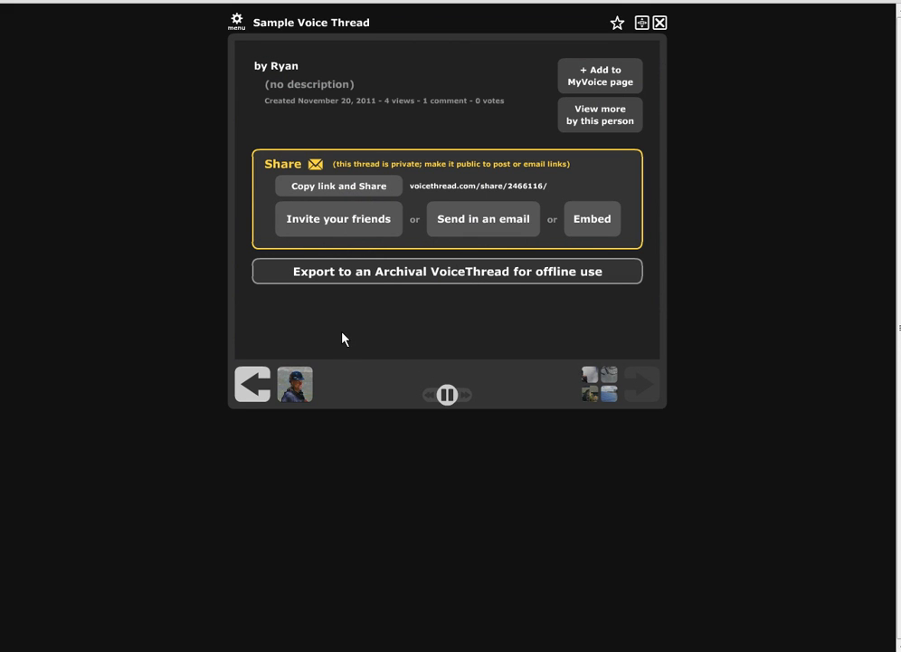
Attempt to copy the share link, triggering the private-thread warning.
click(336, 187)
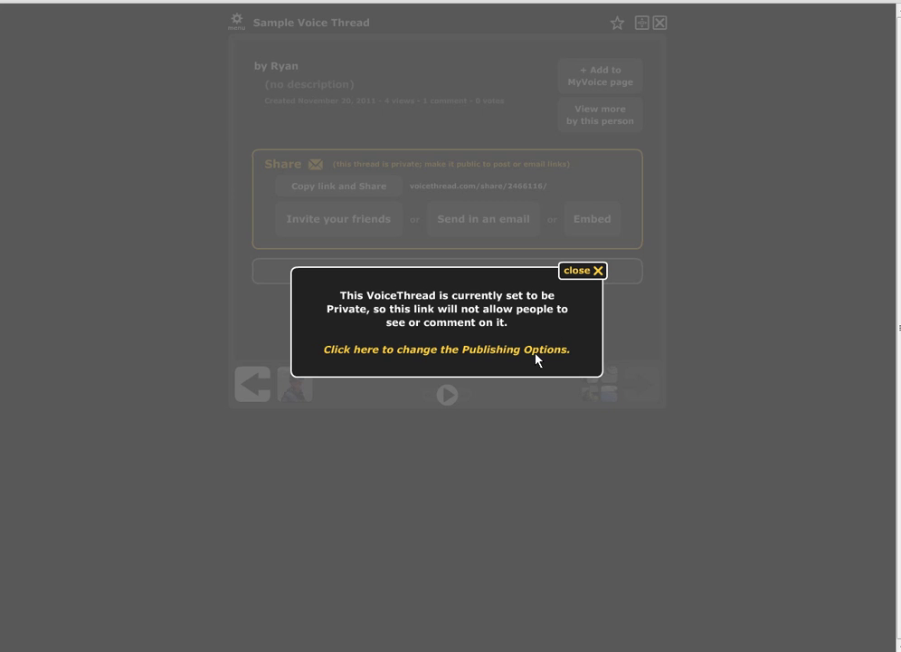
Change Publishing Options to Get a Link with View and Comment allowed, and copy it.
click(536, 354)
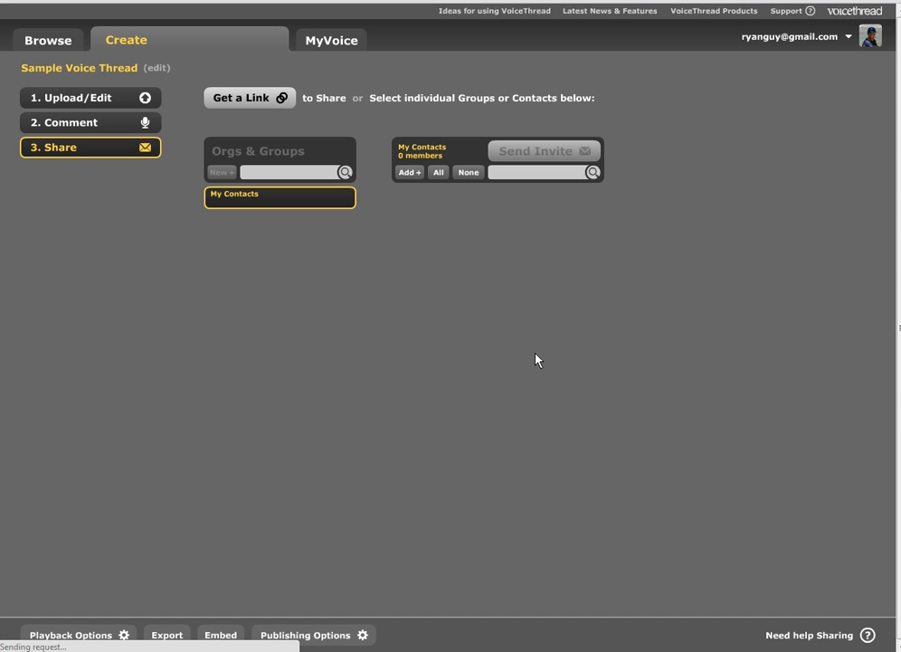
click(273, 101)
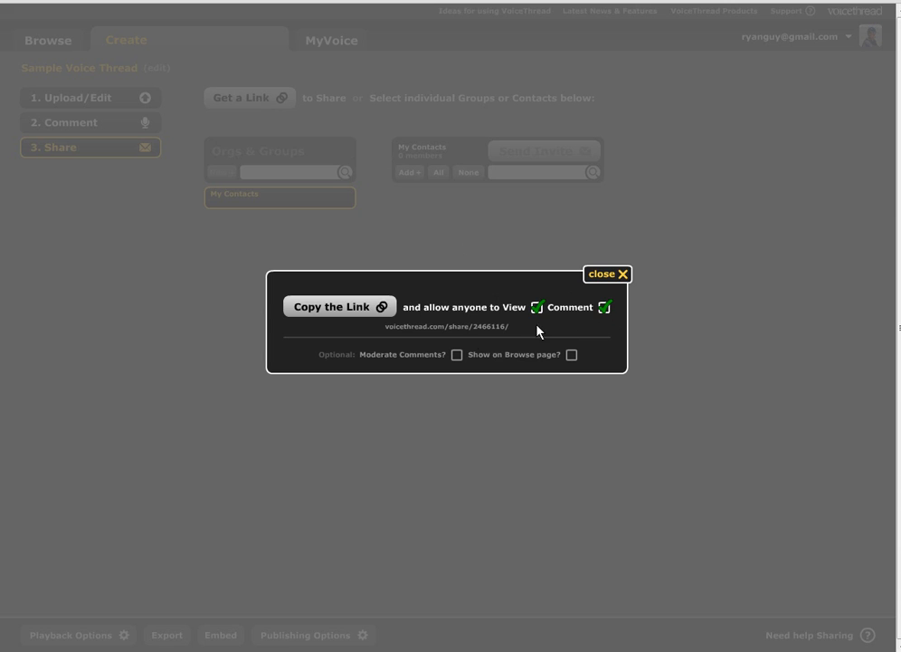
click(378, 306)
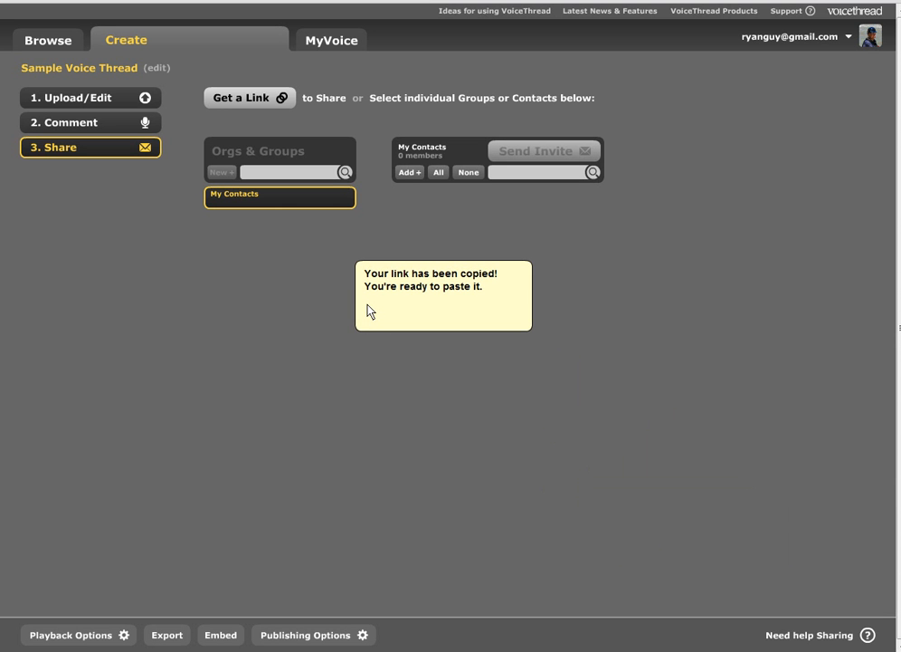